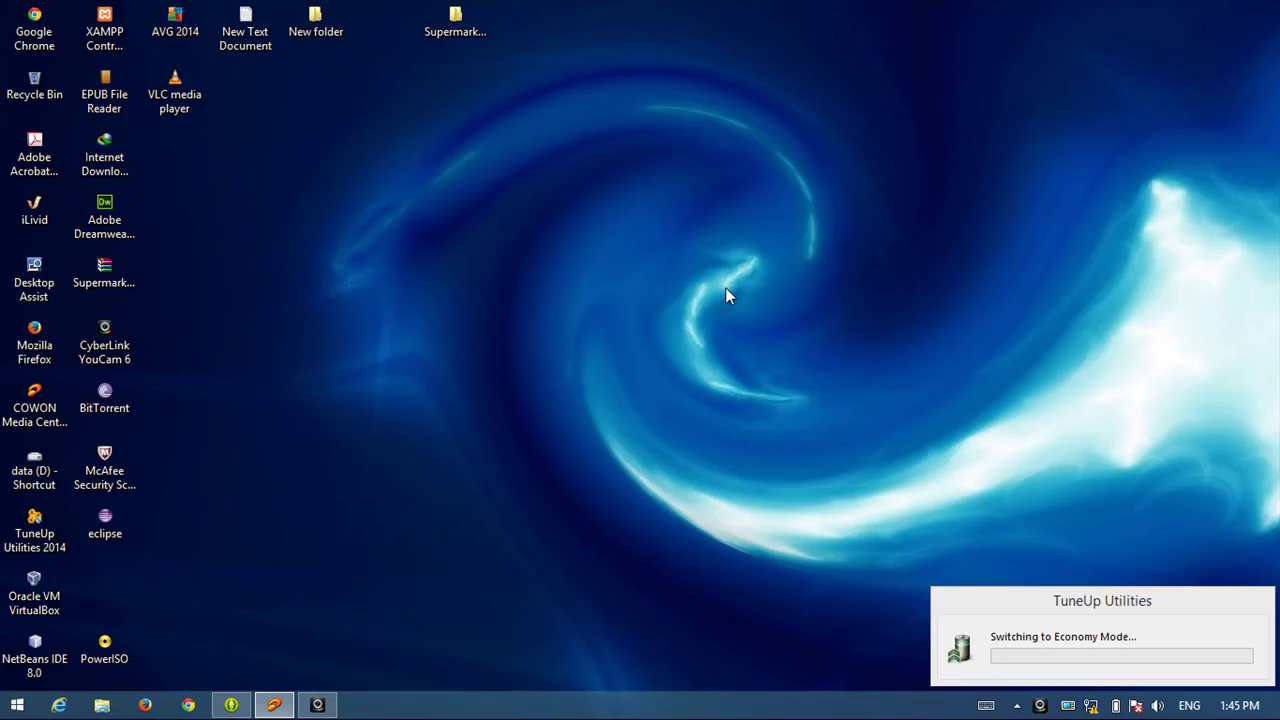
# Restore the Eclipse ADT window showing the fragment_item_prop.xml layout.
pyautogui.click(231, 705)
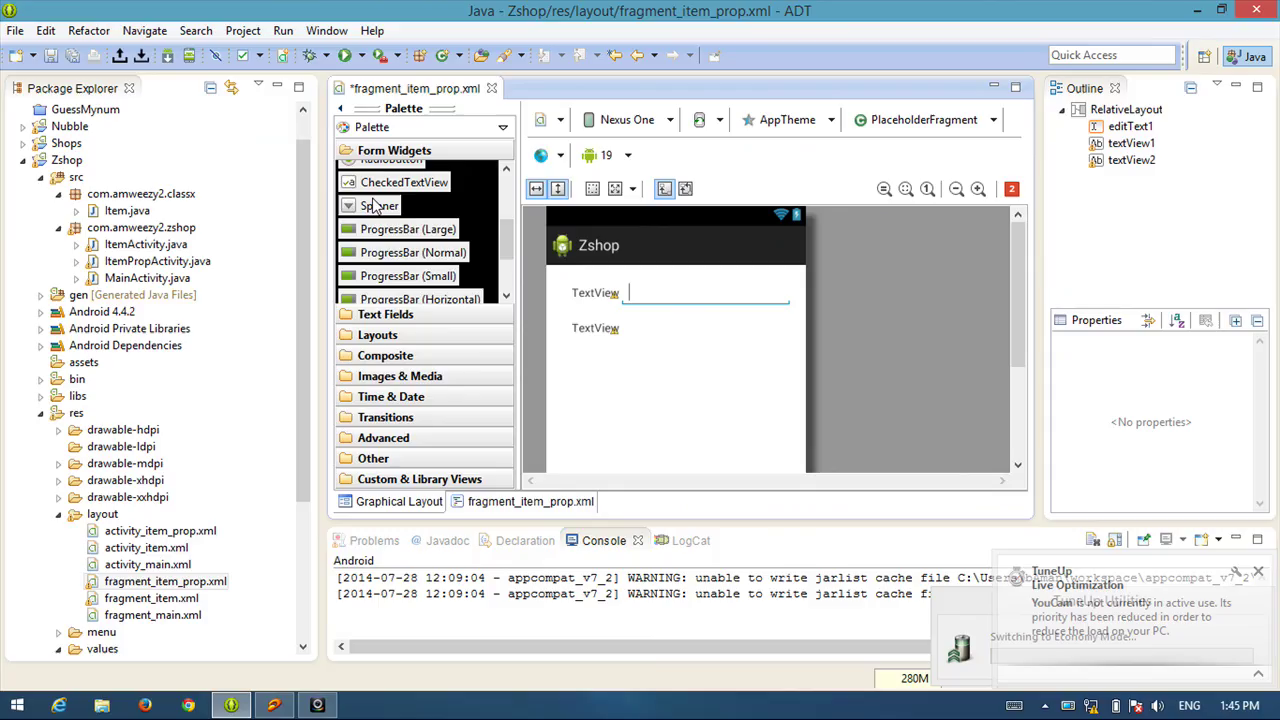
# Place a Spinner beside the second TextView, aligned under the EditText's left edge.
pyautogui.moveTo(375, 207)
pyautogui.mouseDown()
pyautogui.moveTo(497, 284)
pyautogui.moveTo(662, 332)
pyautogui.mouseUp()
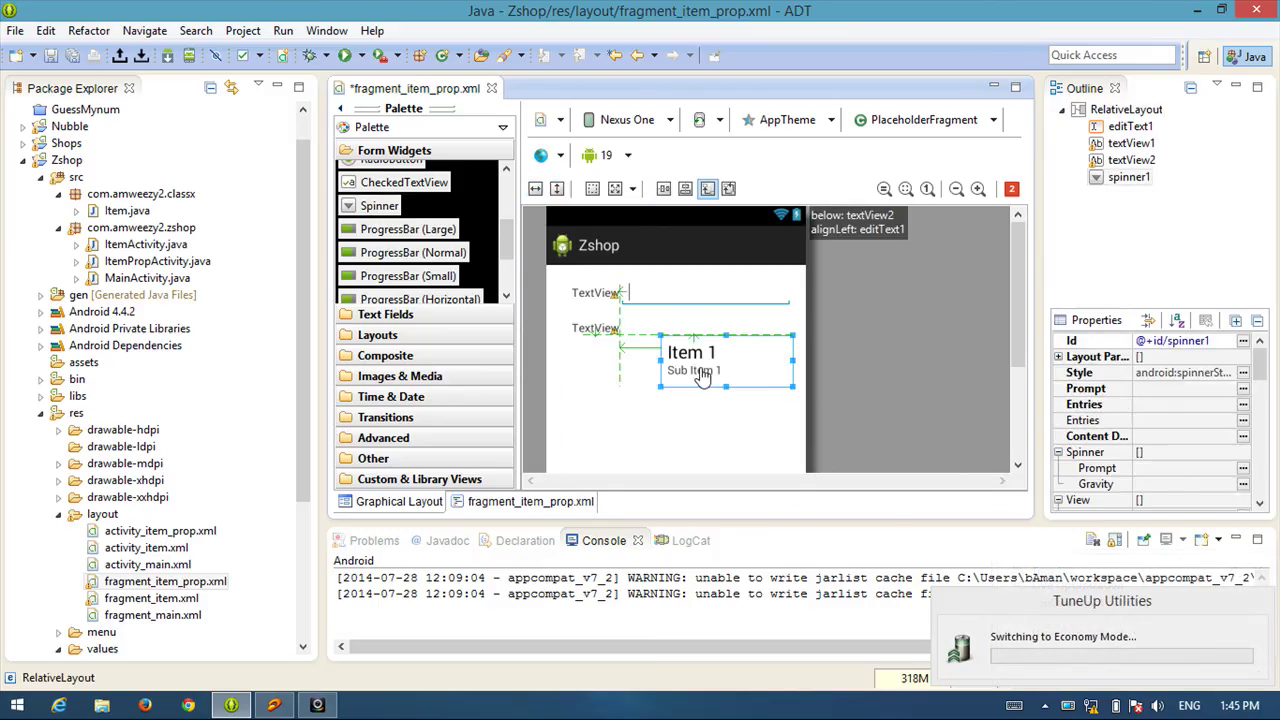
pyautogui.moveTo(702, 375); pyautogui.dragTo(676, 358)
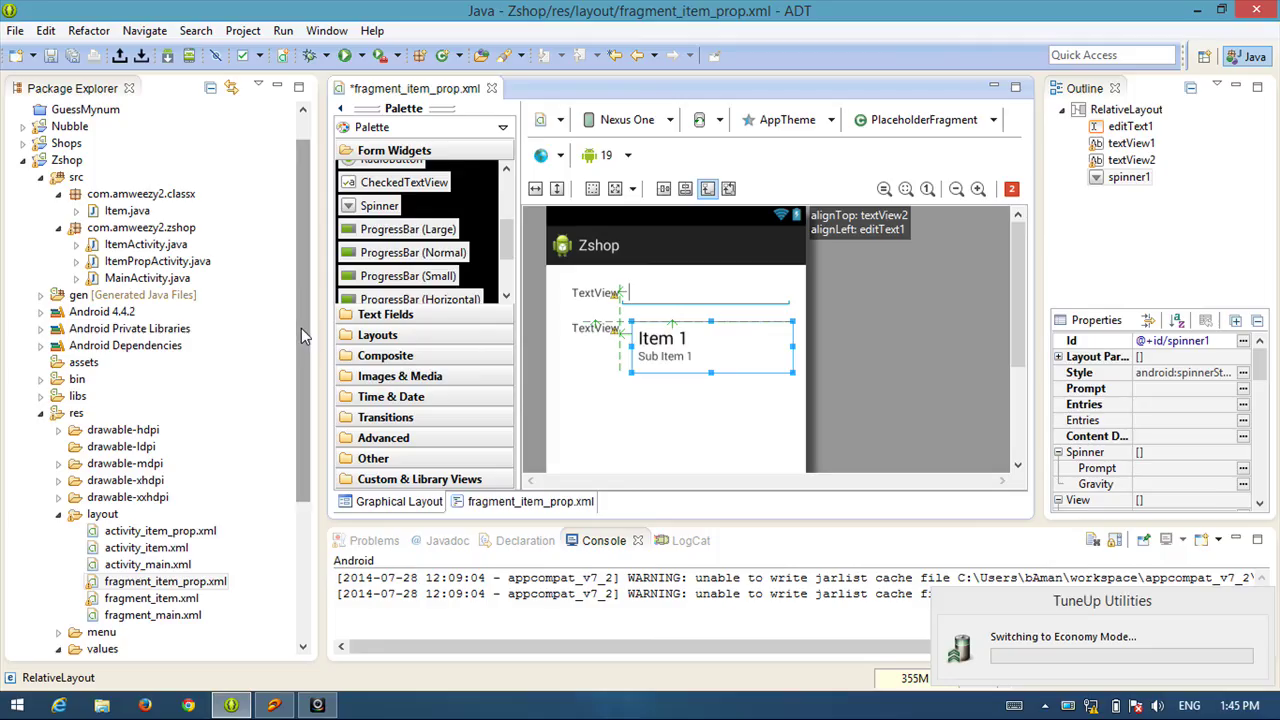
pyautogui.scroll(-3, 164, 387)
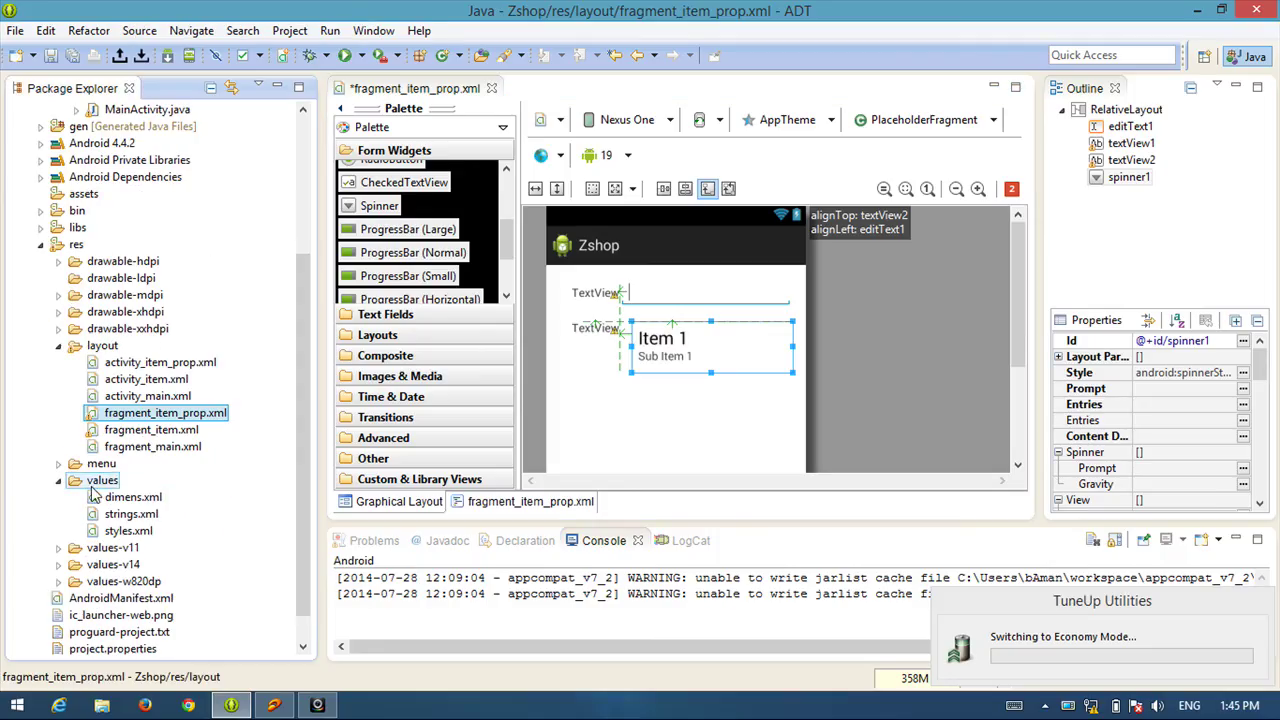
# Open strings.xml and paste the unitmeasur array of Number, Kilogram, Liter and Meter.
pyautogui.click(130, 514)
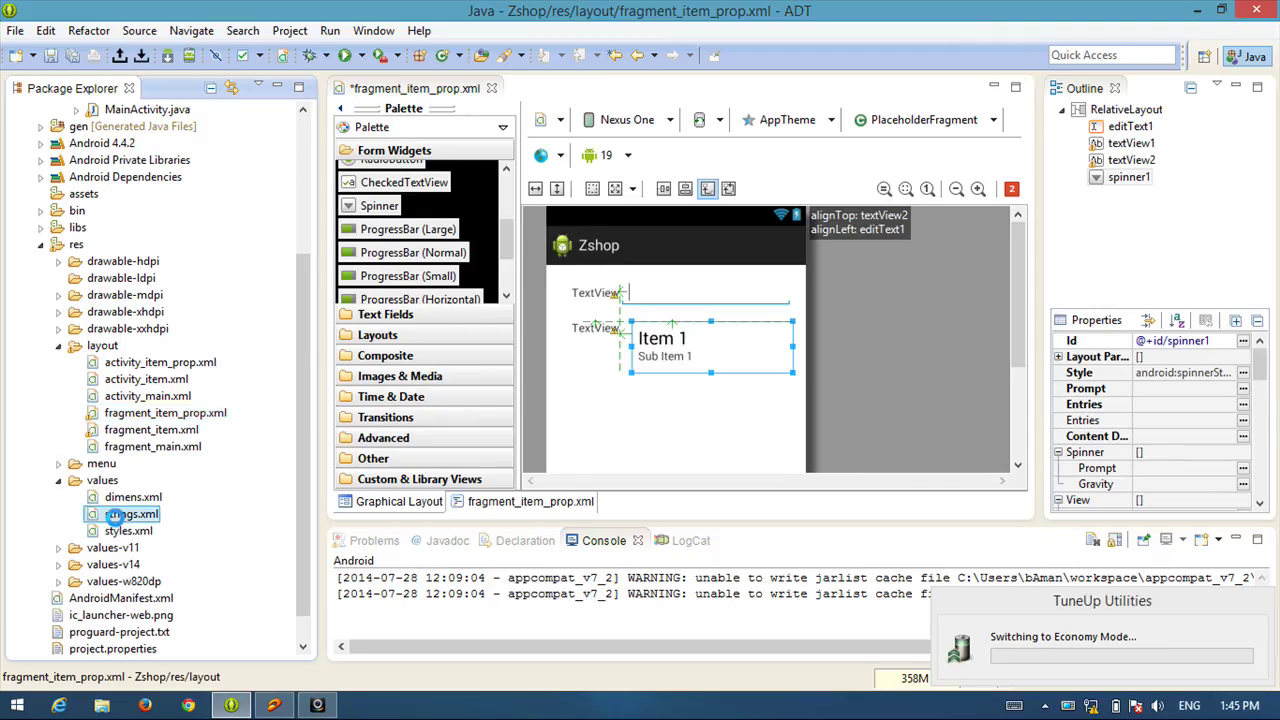
pyautogui.doubleClick(118, 514)
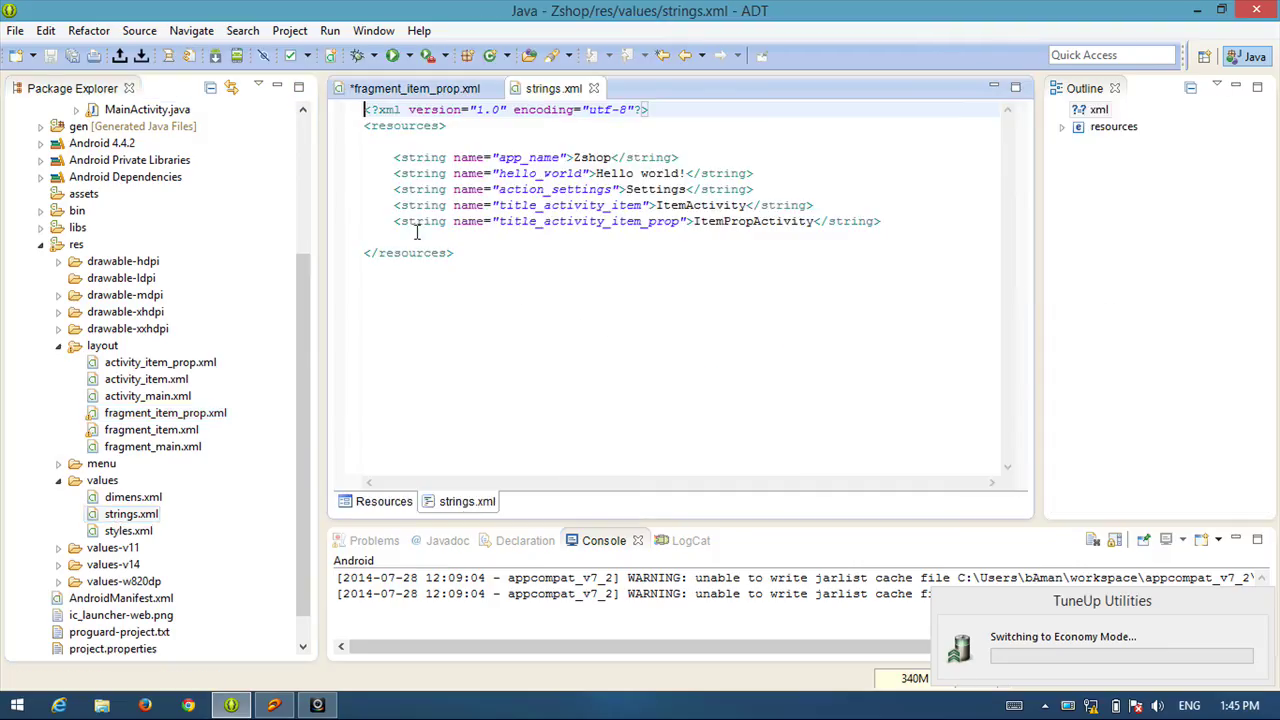
pyautogui.click(416, 232)
pyautogui.press('Tab')
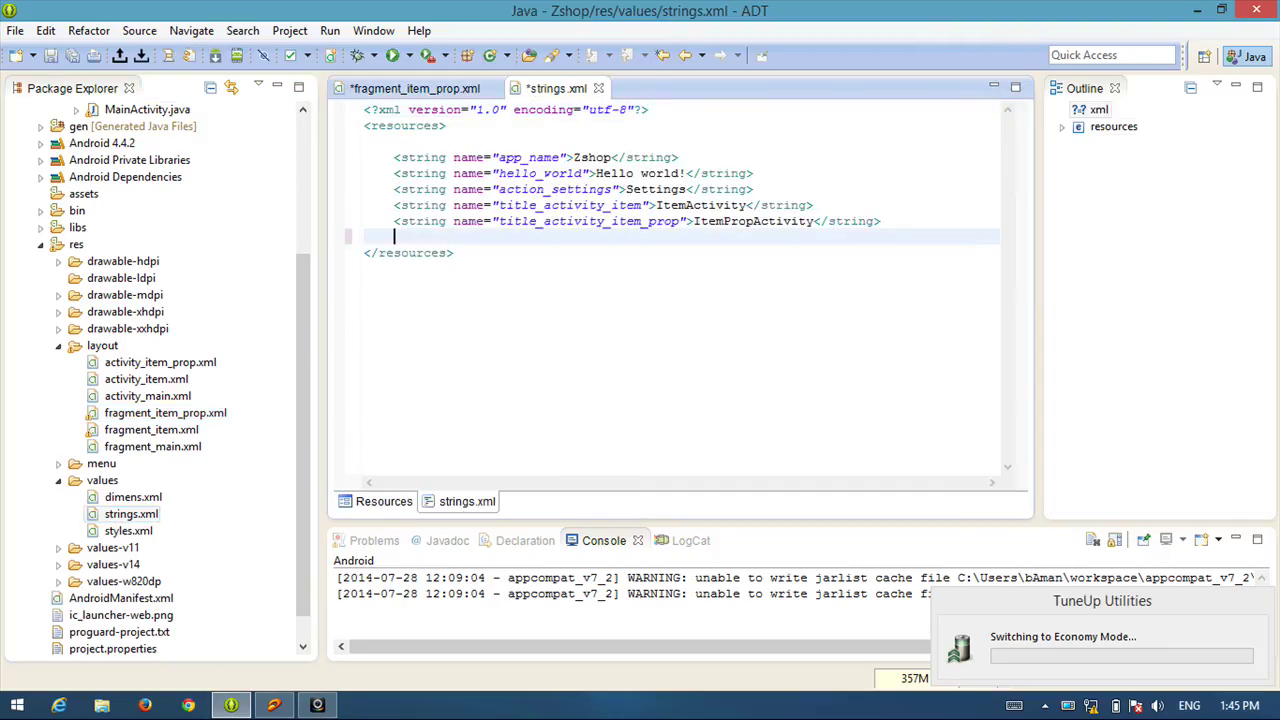
pyautogui.write('<string-array name="unitmeasur">         <item>Number</item>         <item>Kilogram</item>         <item>Liter</item>         <item>Meter</item>     </string-array>')
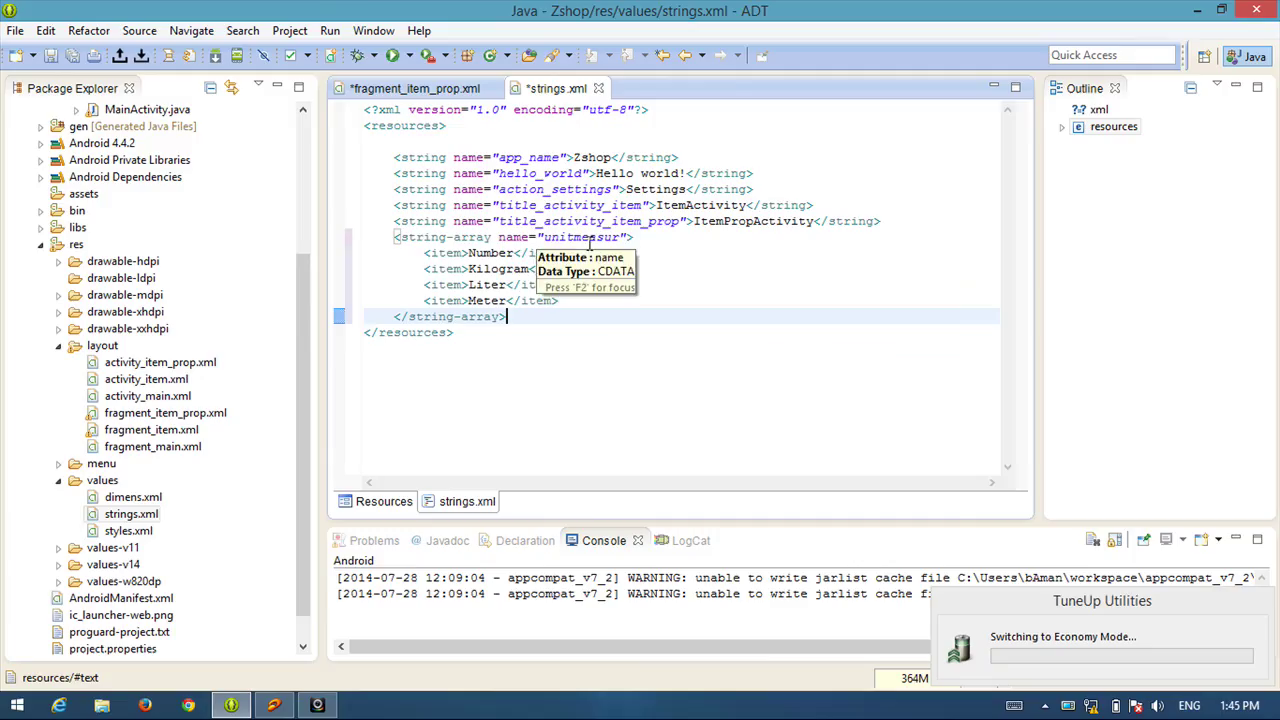
pyautogui.moveTo(424, 252); pyautogui.dragTo(571, 300)
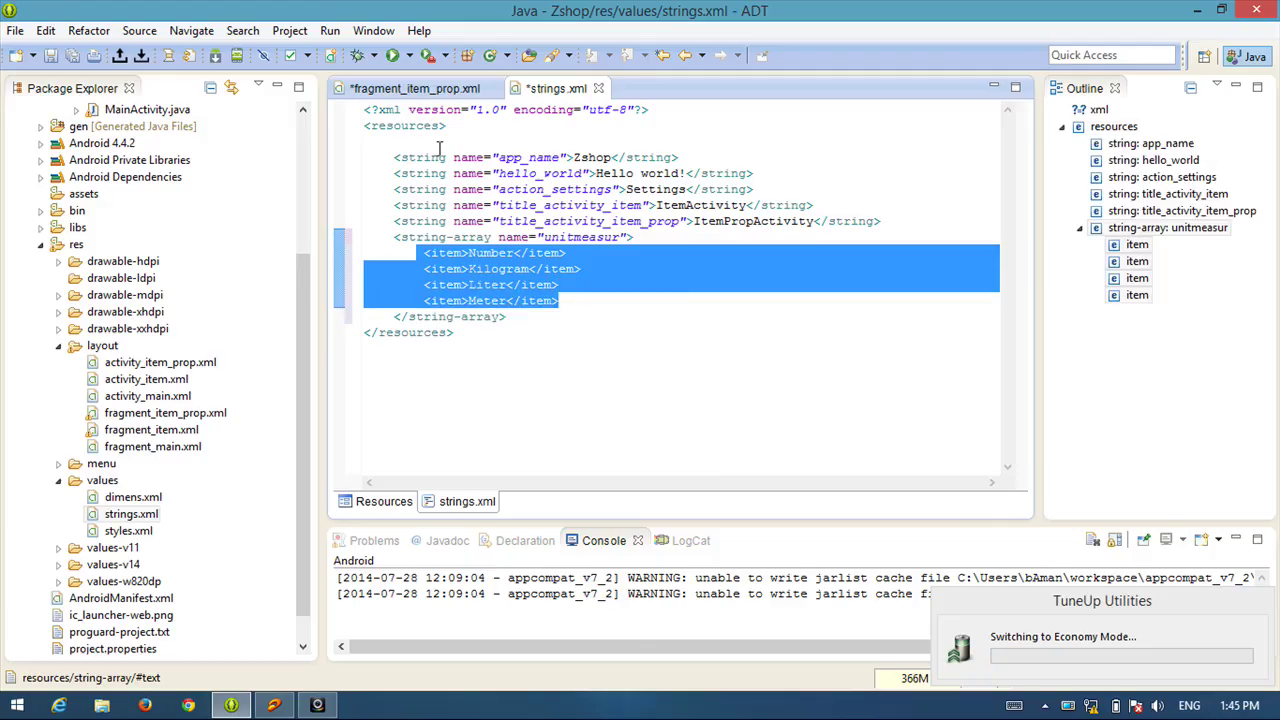
# Select the Spinner in fragment_item_prop.xml and show the layout's XML source.
pyautogui.click(390, 90)
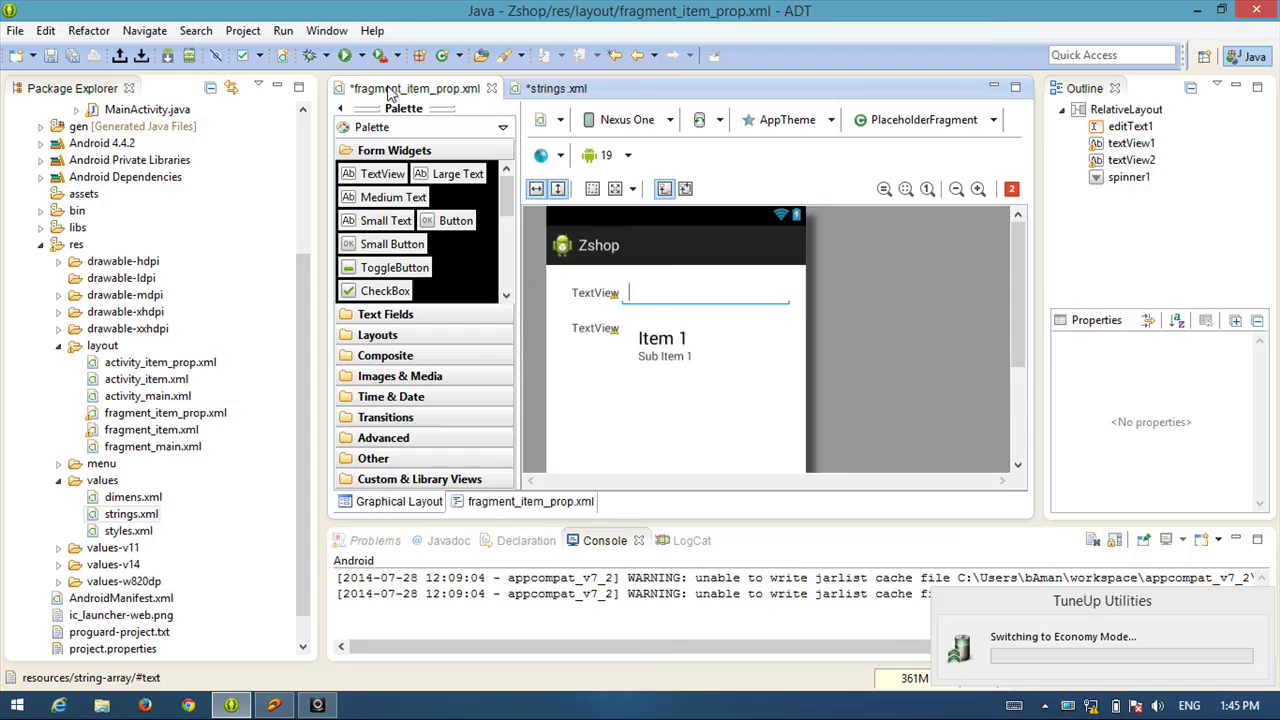
pyautogui.click(670, 352)
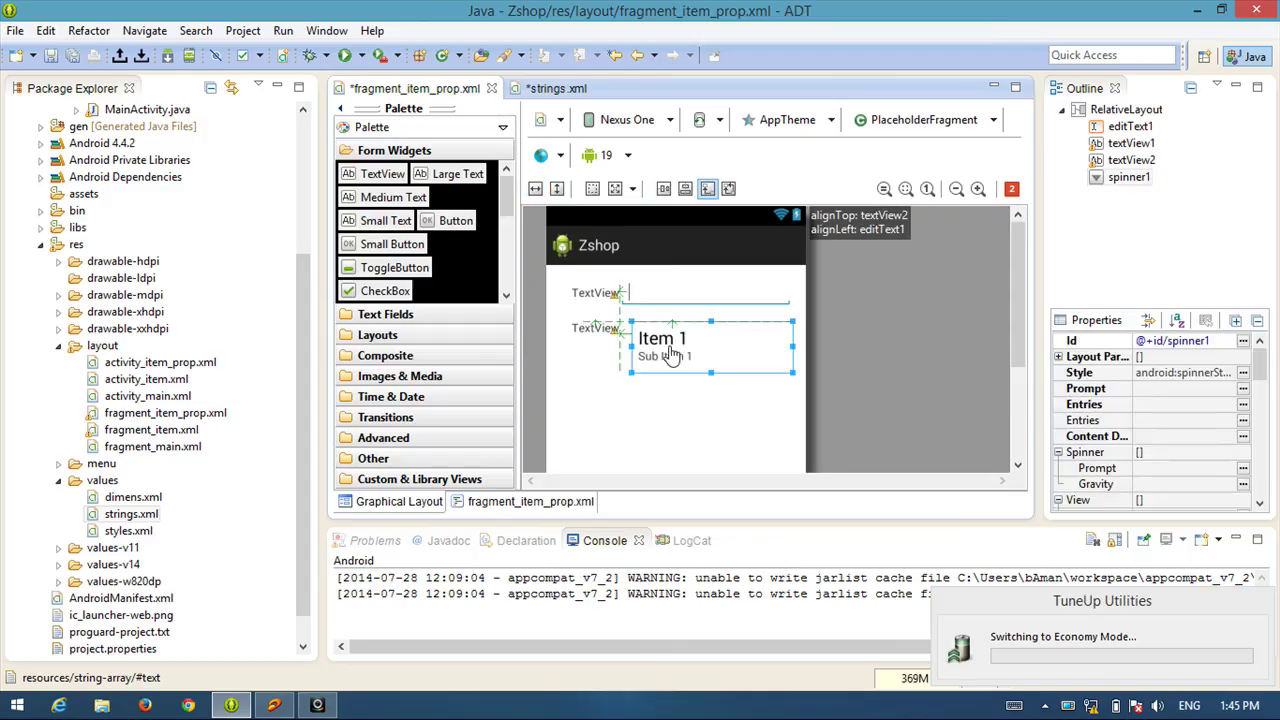
pyautogui.moveTo(638, 345); pyautogui.dragTo(630, 350)
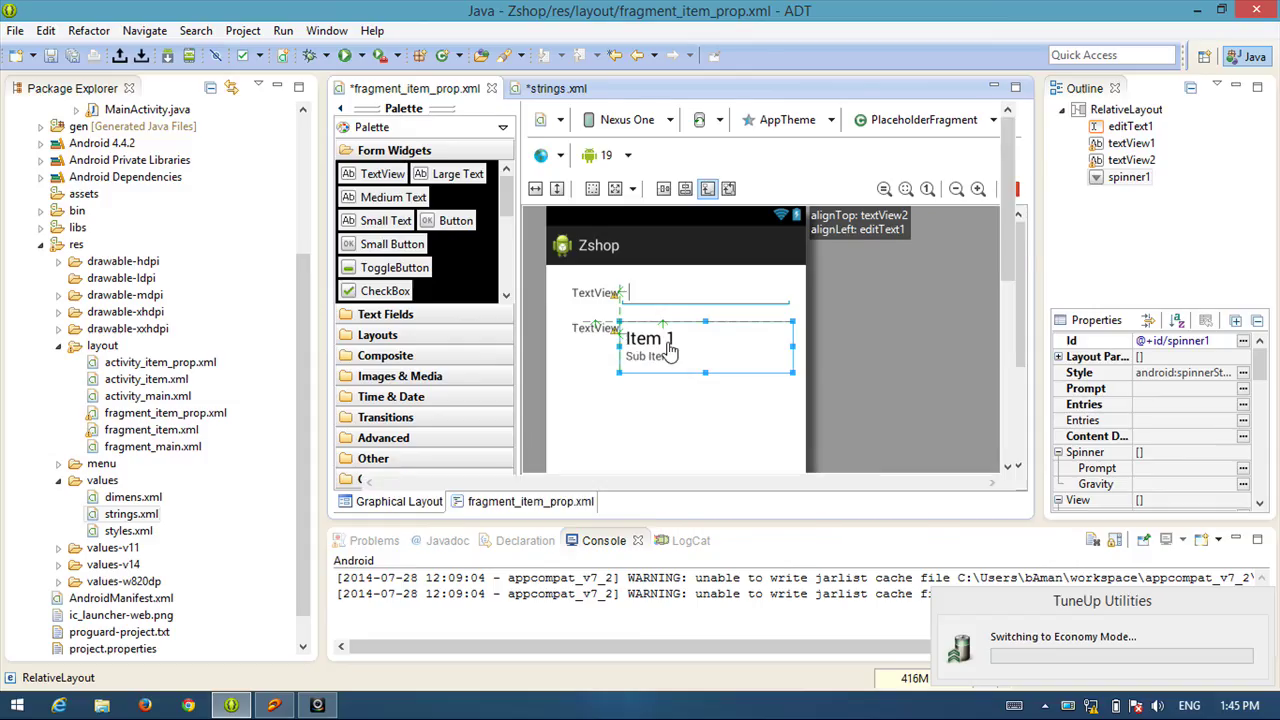
pyautogui.click(530, 501)
pyautogui.click(668, 343)
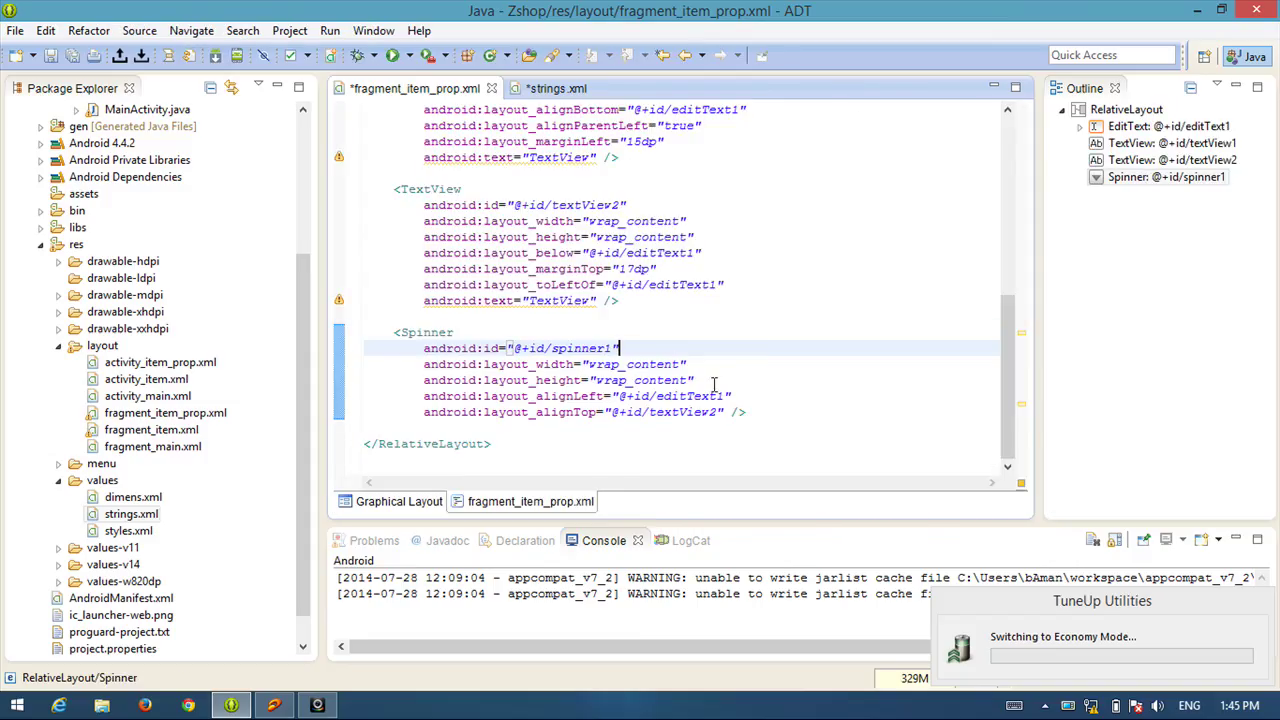
pyautogui.click(726, 411)
pyautogui.press('Return')
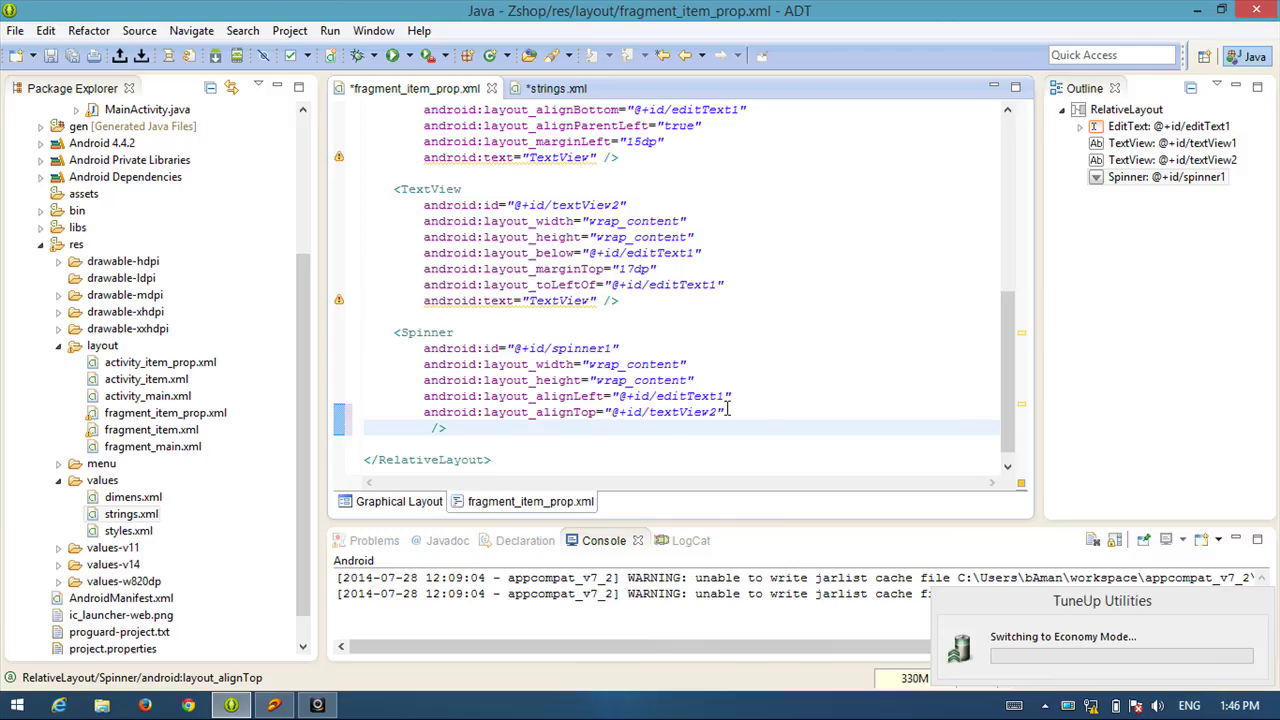
pyautogui.write('android')
pyautogui.write(': ')
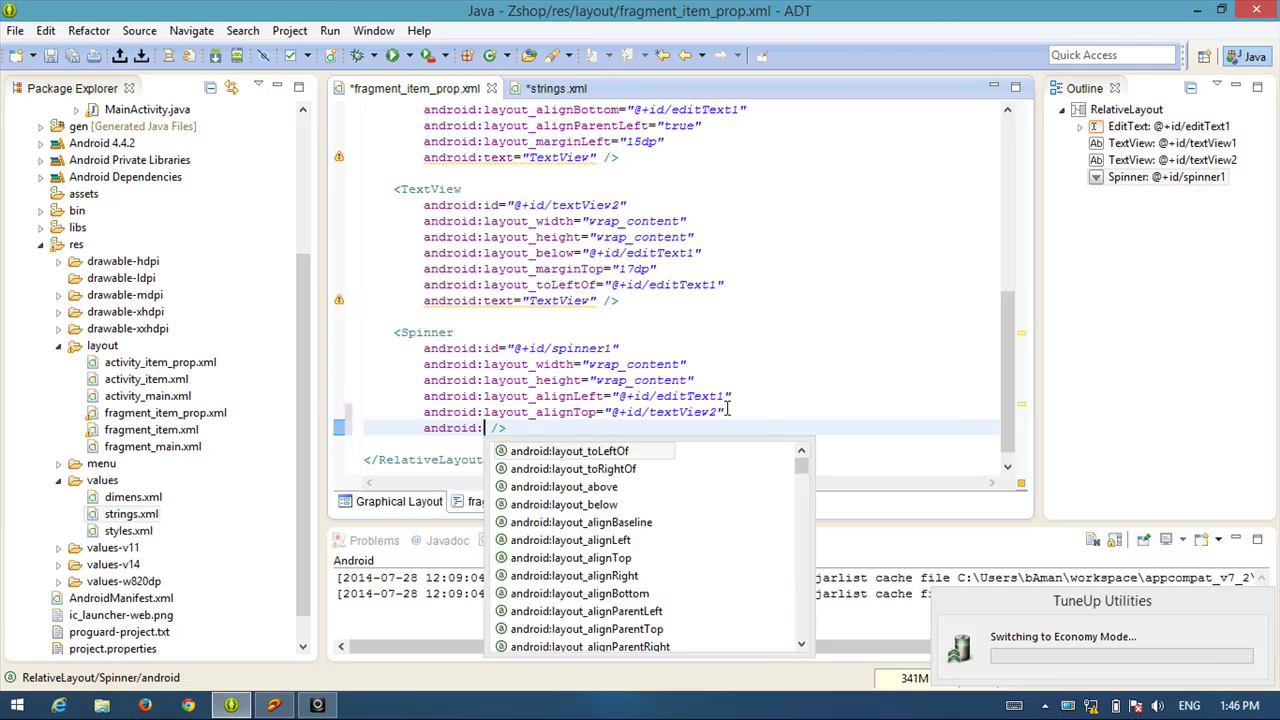
pyautogui.write('e')
pyautogui.press('Return')
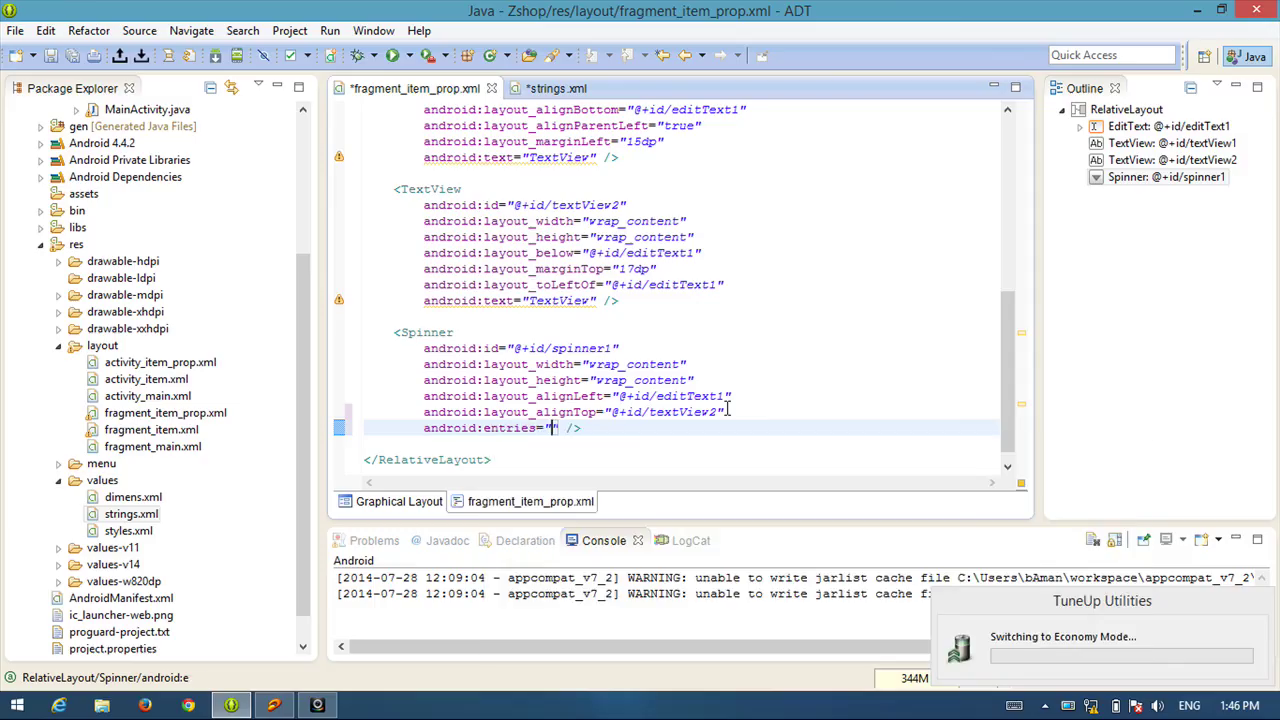
pyautogui.write('@arr')
pyautogui.write('ay')
pyautogui.write('/')
pyautogui.hotkey('ctrl', 'space')
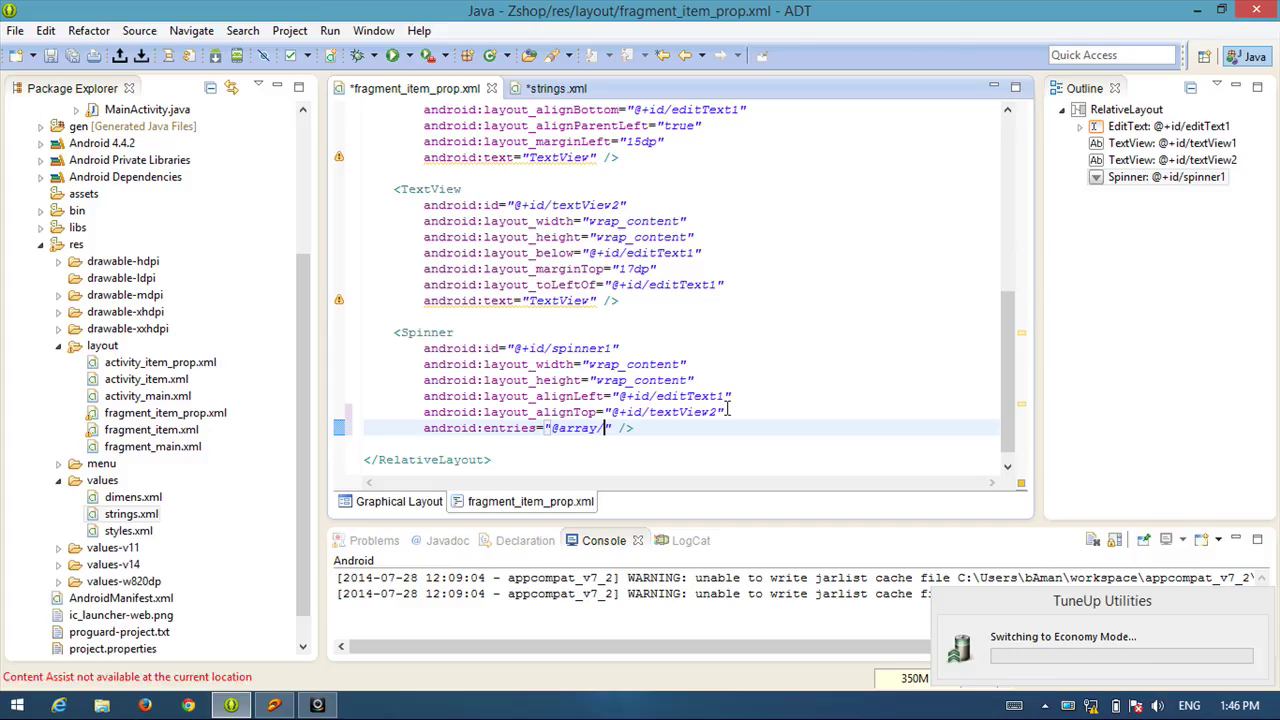
pyautogui.hotkey('ctrl', 's')
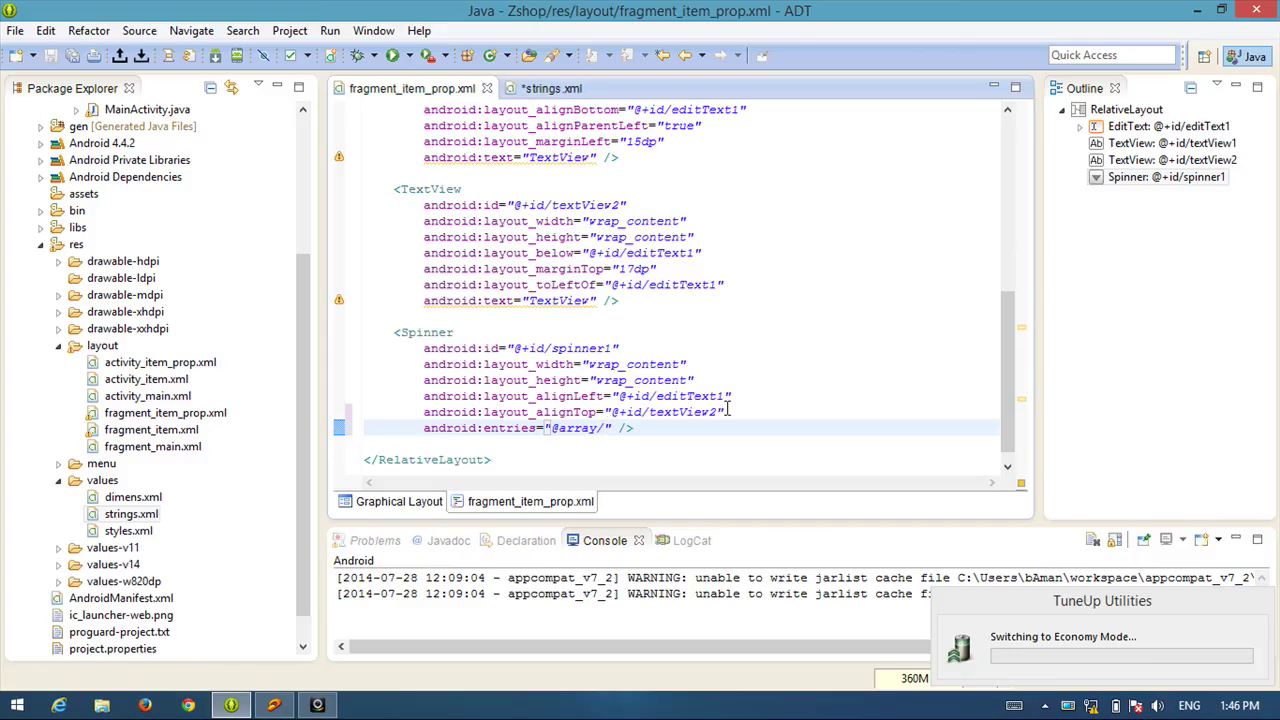
pyautogui.click(15, 30)
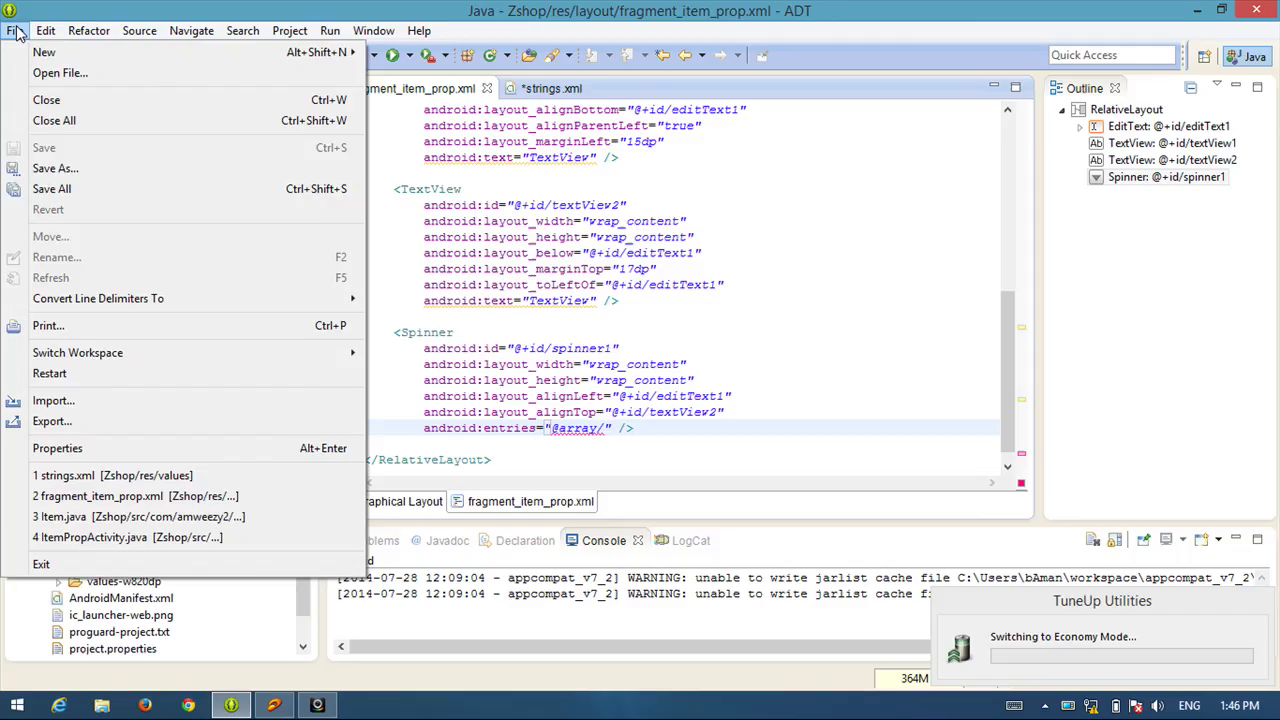
pyautogui.click(52, 188)
pyautogui.click(586, 456)
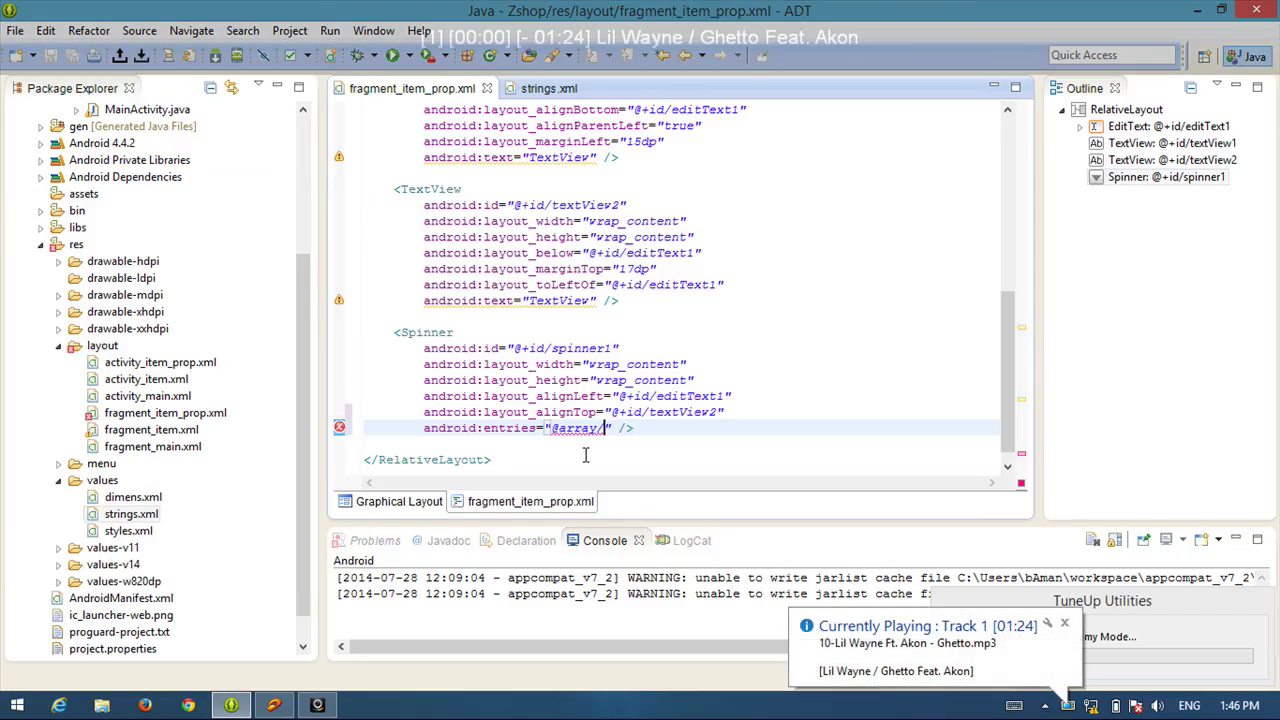
pyautogui.write('unitmeasur')
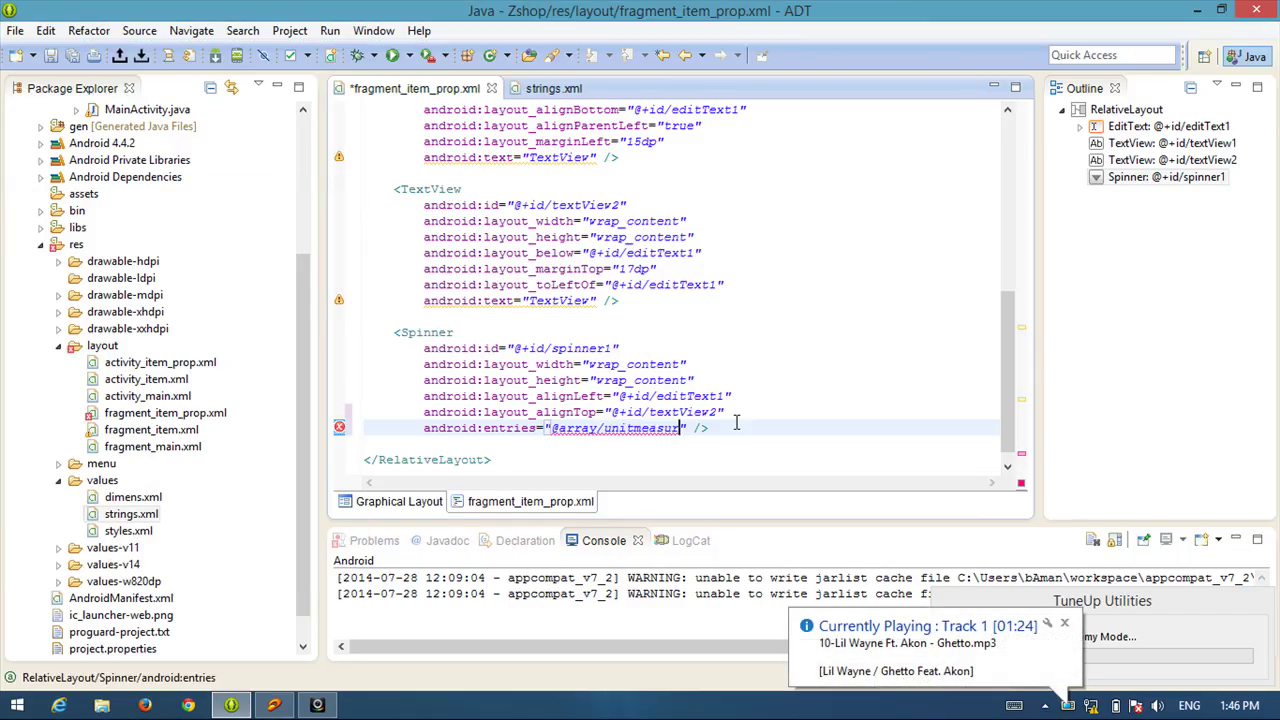
pyautogui.click(736, 424)
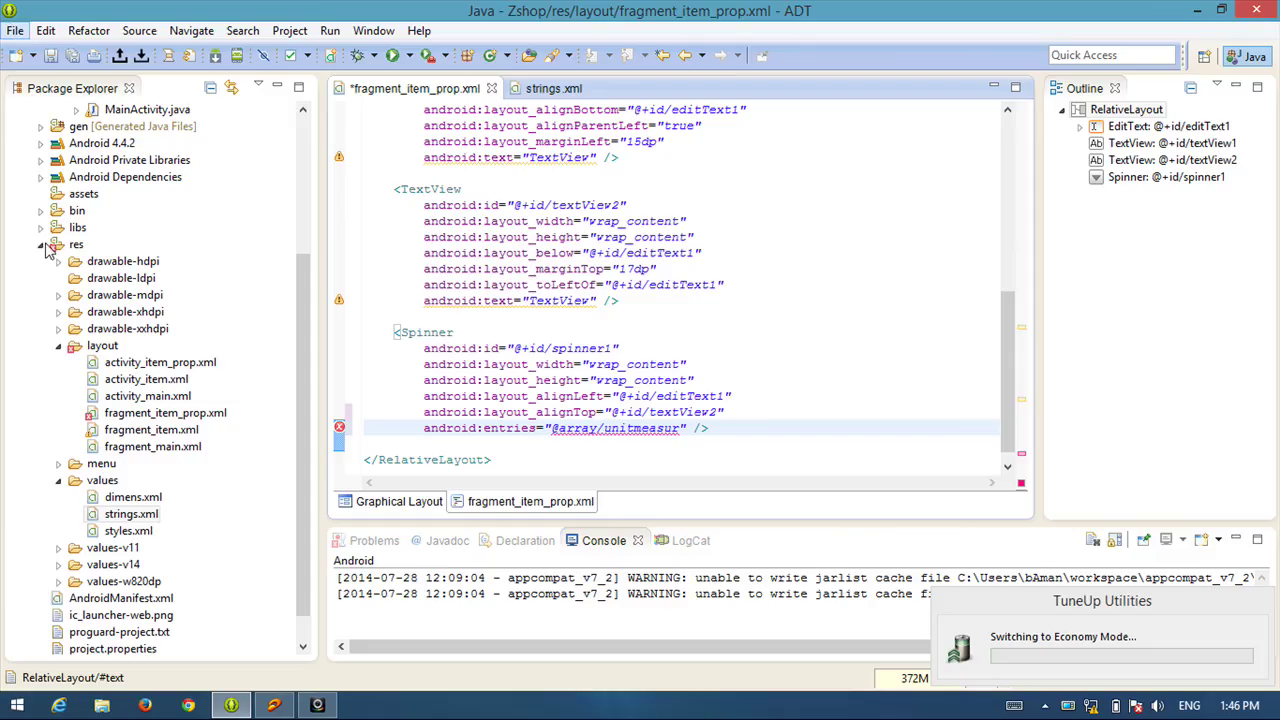
pyautogui.hotkey('alt', 'f')
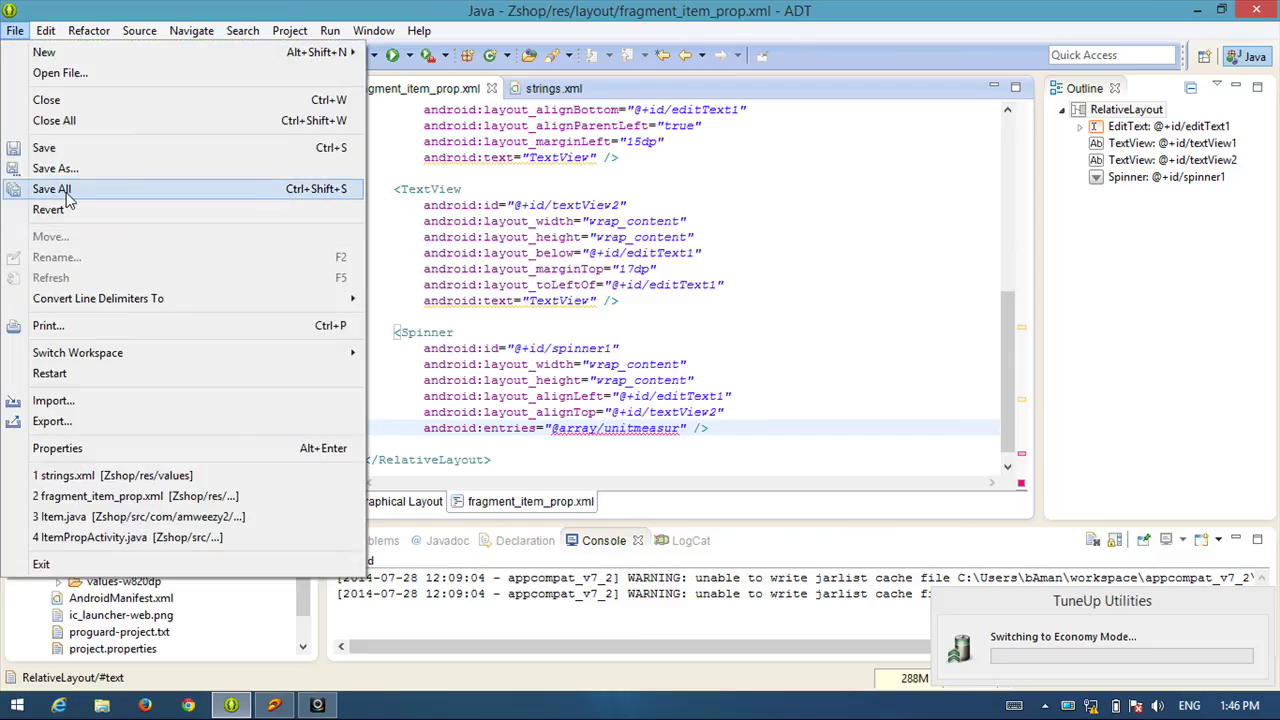
pyautogui.click(70, 209)
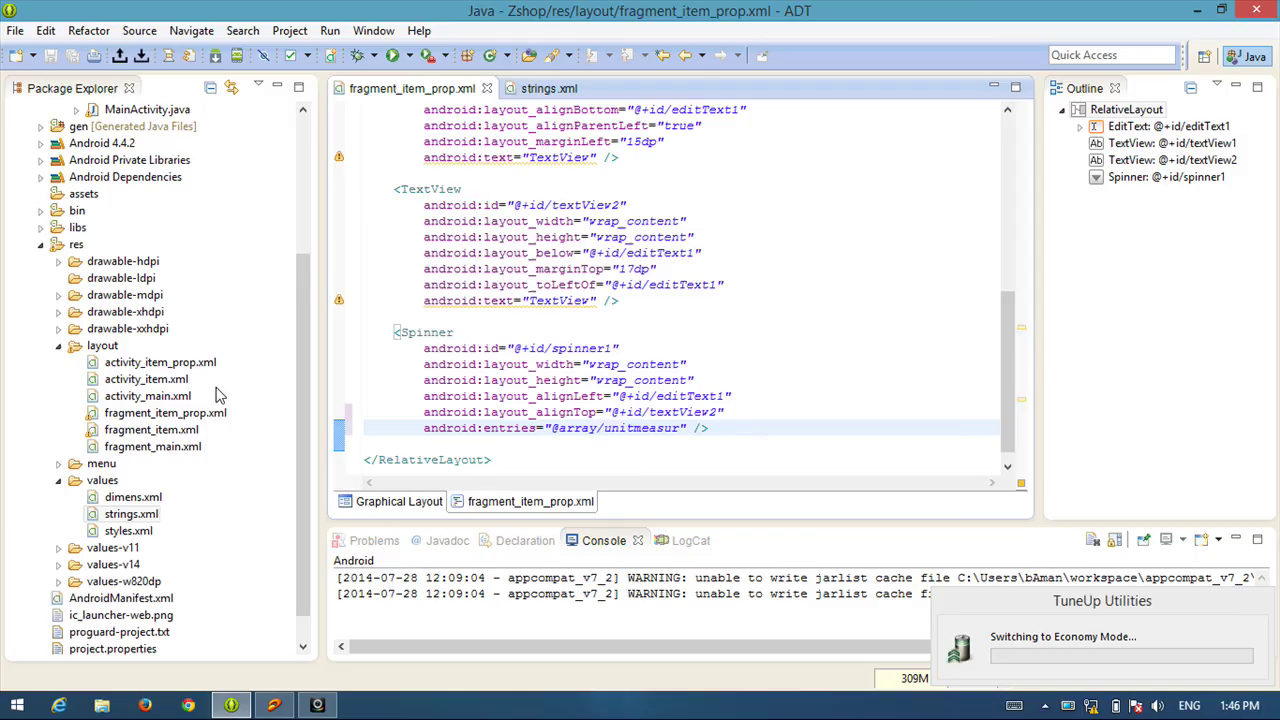